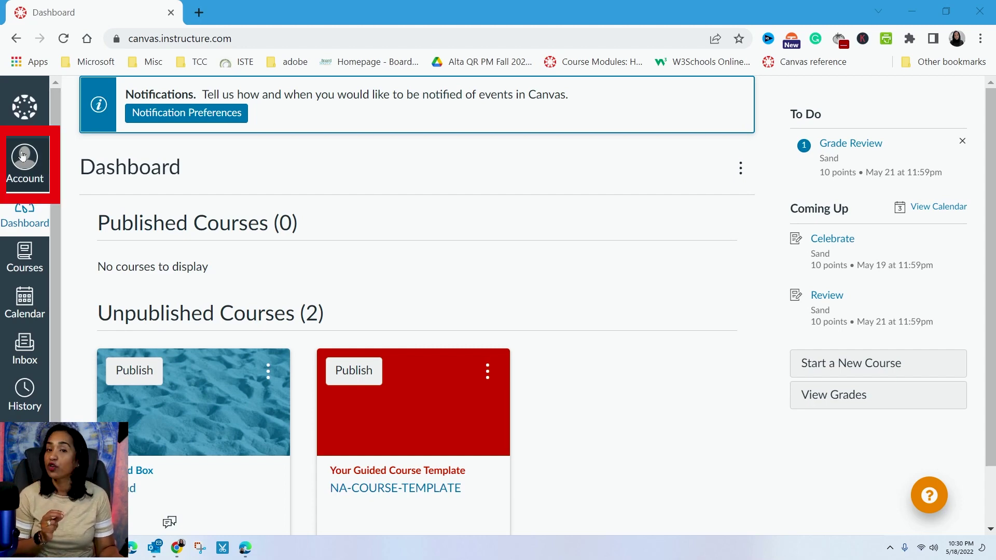
In Account Settings Feature Options, set Disable Celebration Animations to Enabled.
{"action": "left_click", "coordinate": [22, 156]}
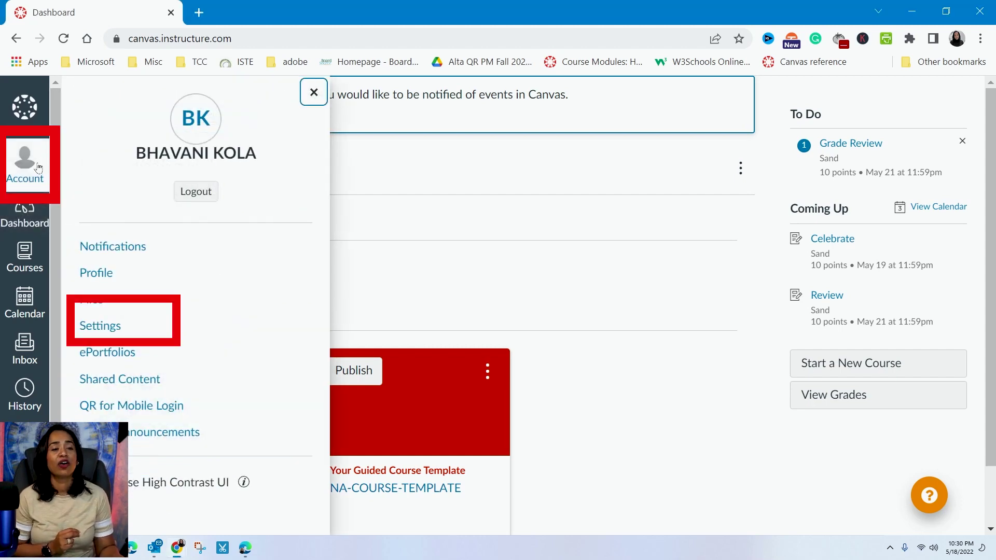
{"action": "scroll", "coordinate": [173, 276], "scroll_direction": "down", "scroll_amount": 2}
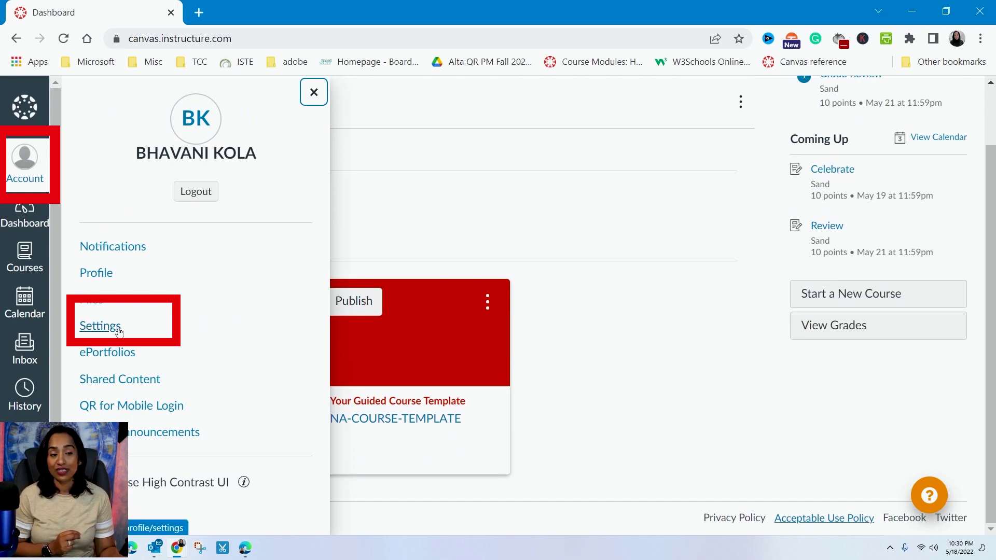
{"action": "left_click", "coordinate": [119, 332]}
{"action": "scroll", "coordinate": [513, 278], "scroll_direction": "down", "scroll_amount": 8}
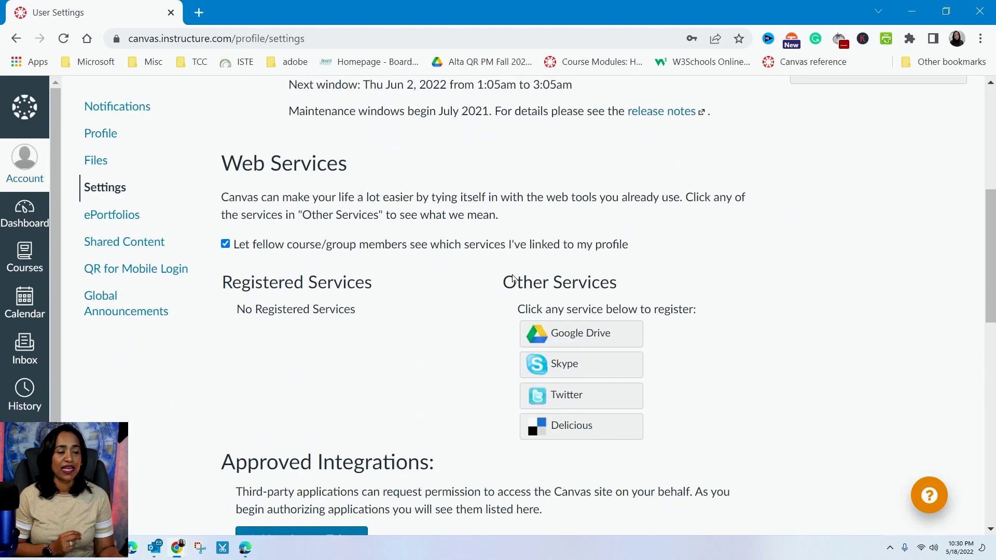
{"action": "scroll", "coordinate": [513, 278], "scroll_direction": "down", "scroll_amount": 10}
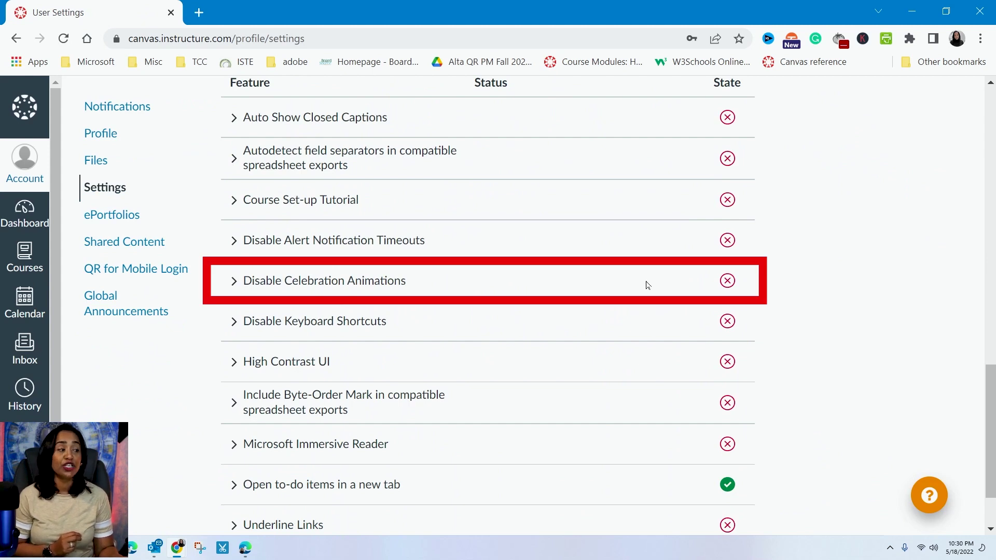
{"action": "left_click", "coordinate": [726, 282]}
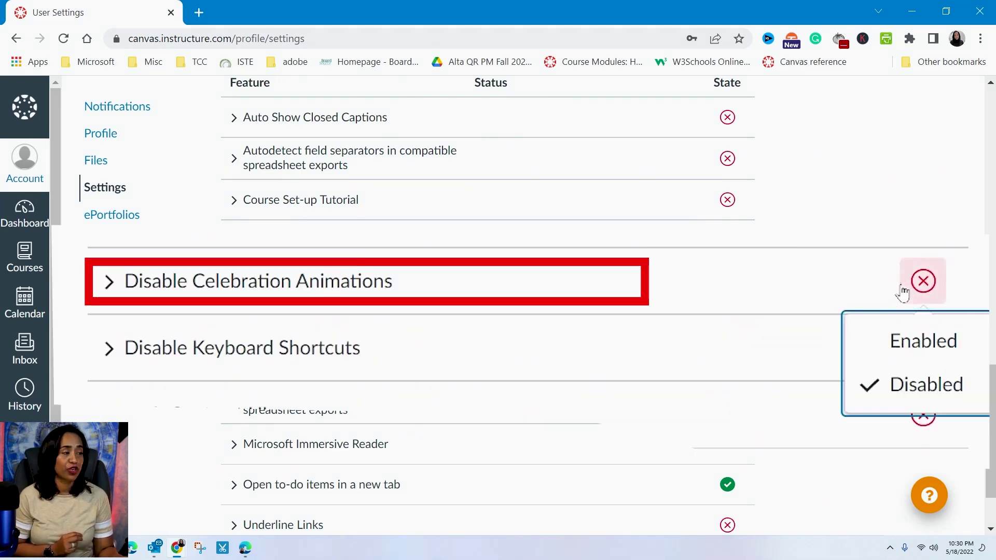
{"action": "left_click", "coordinate": [924, 345]}
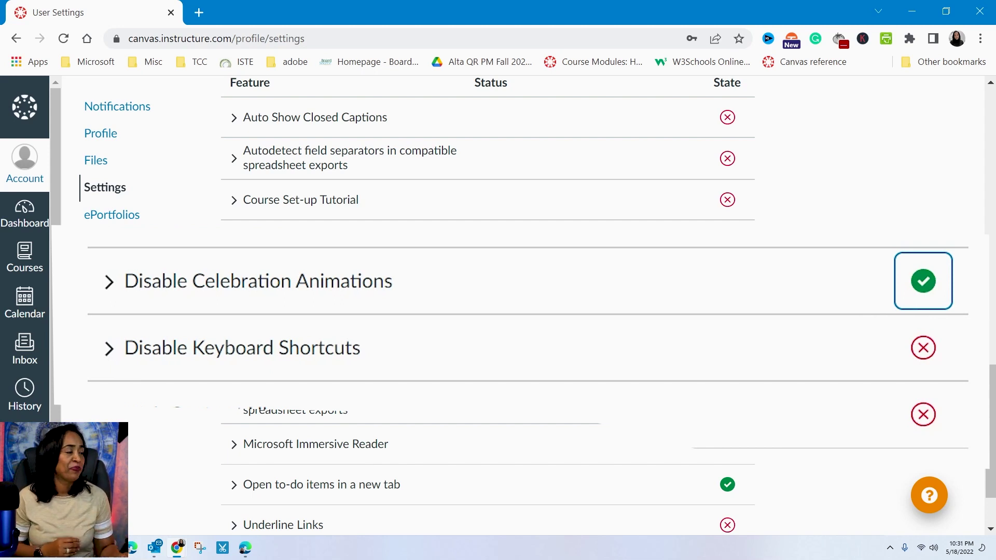
From the Dashboard, open Sand Box's Assignments and start a new assignment titled 'Celebrate'.
{"action": "left_click", "coordinate": [25, 214]}
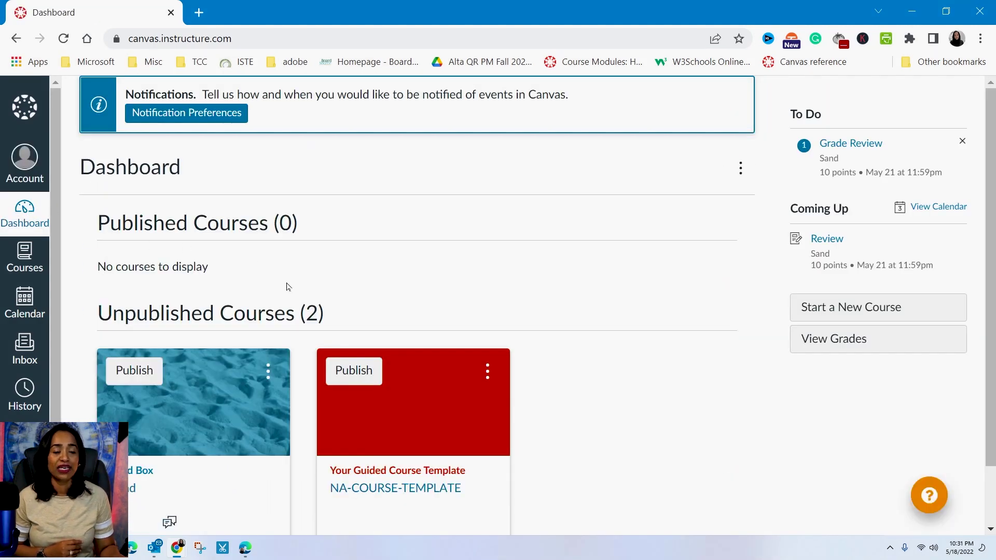
{"action": "scroll", "coordinate": [202, 325], "scroll_direction": "down", "scroll_amount": 2}
{"action": "left_click", "coordinate": [201, 326]}
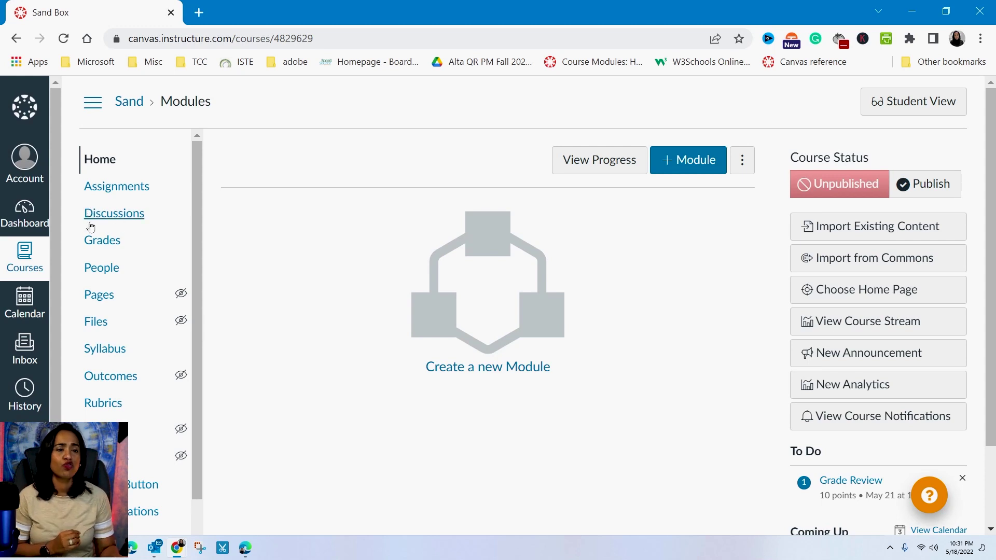
{"action": "left_click", "coordinate": [118, 188]}
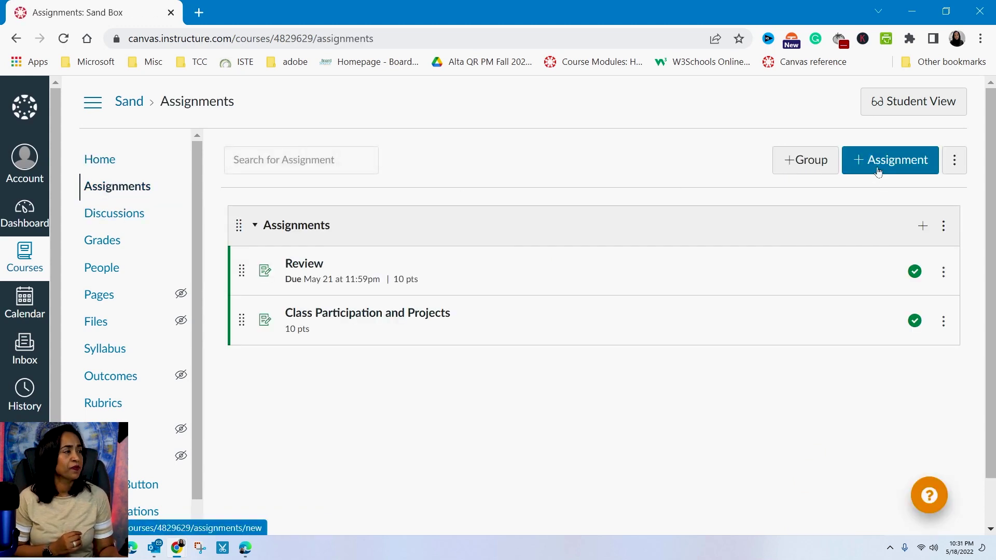
{"action": "left_click", "coordinate": [878, 172]}
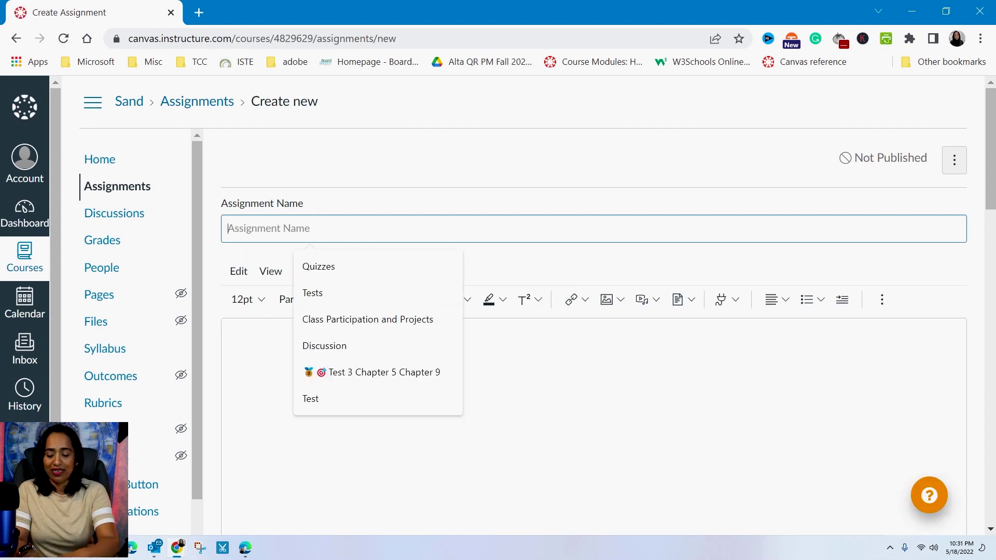
{"action": "type", "text": "Celebrate"}
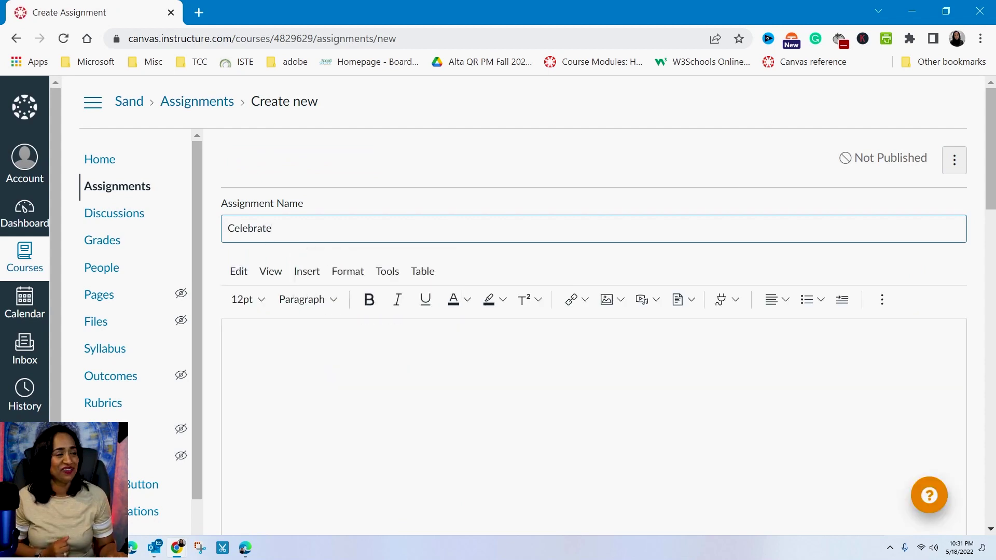
{"action": "scroll", "coordinate": [426, 343], "scroll_direction": "down", "scroll_amount": 4}
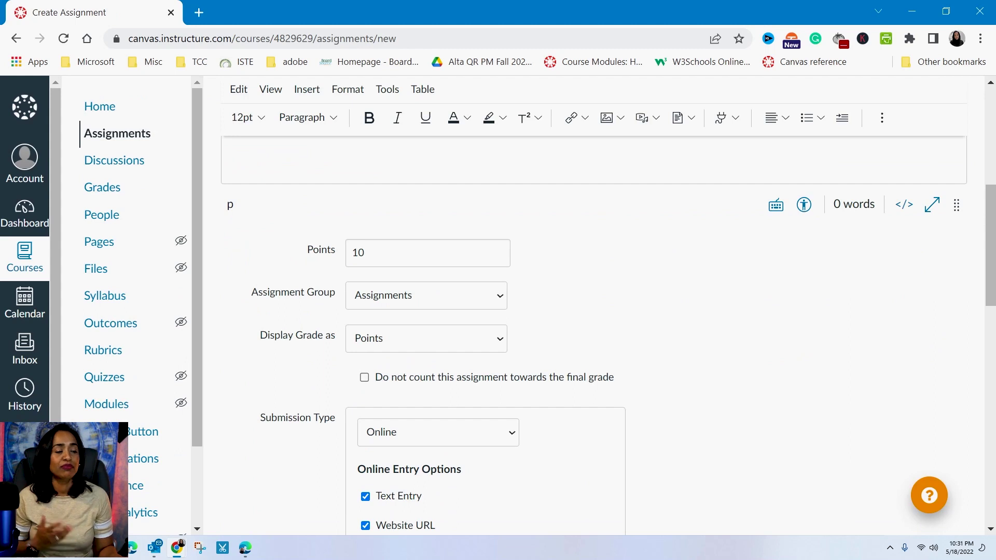
{"action": "scroll", "coordinate": [585, 308], "scroll_direction": "down", "scroll_amount": 1}
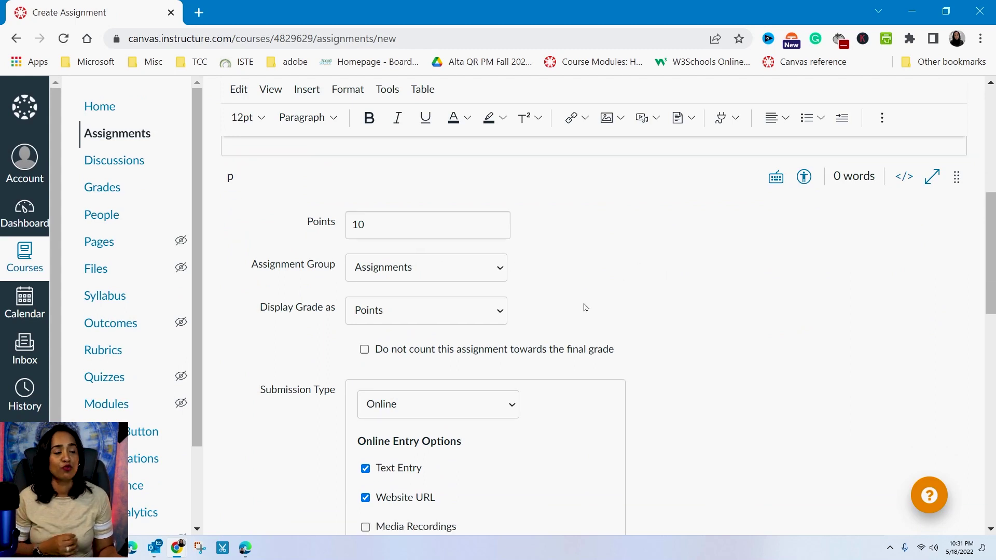
{"action": "scroll", "coordinate": [585, 308], "scroll_direction": "down", "scroll_amount": 1}
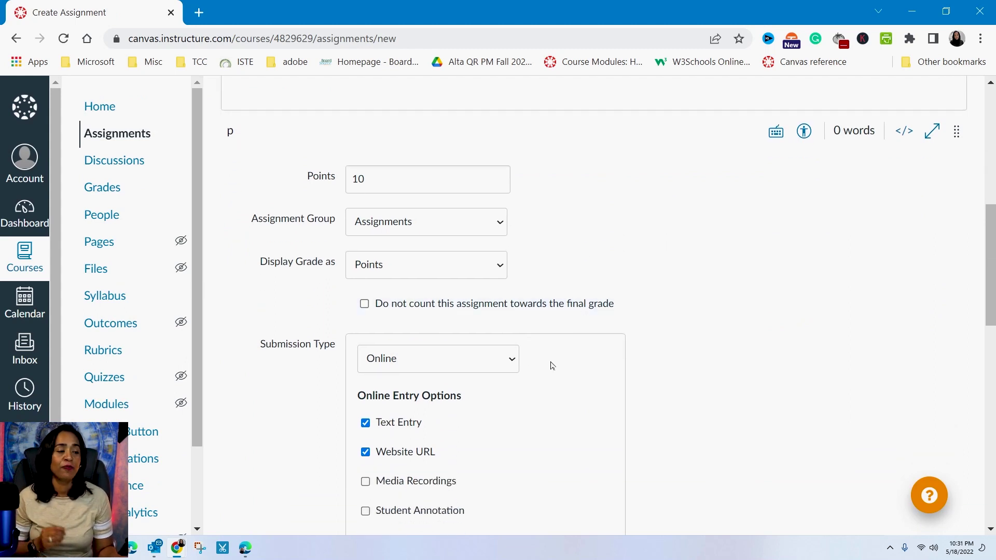
{"action": "left_click", "coordinate": [515, 364]}
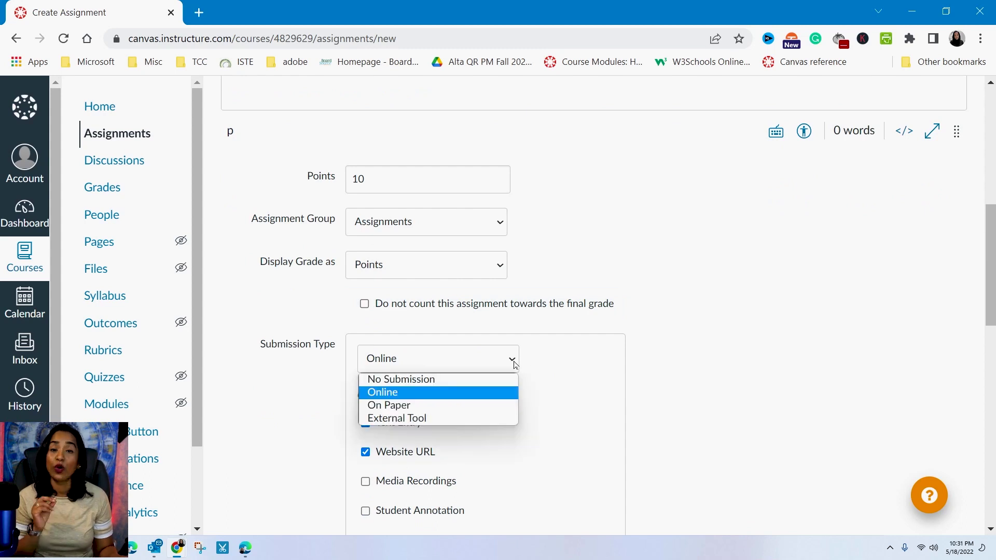
{"action": "left_click", "coordinate": [469, 380]}
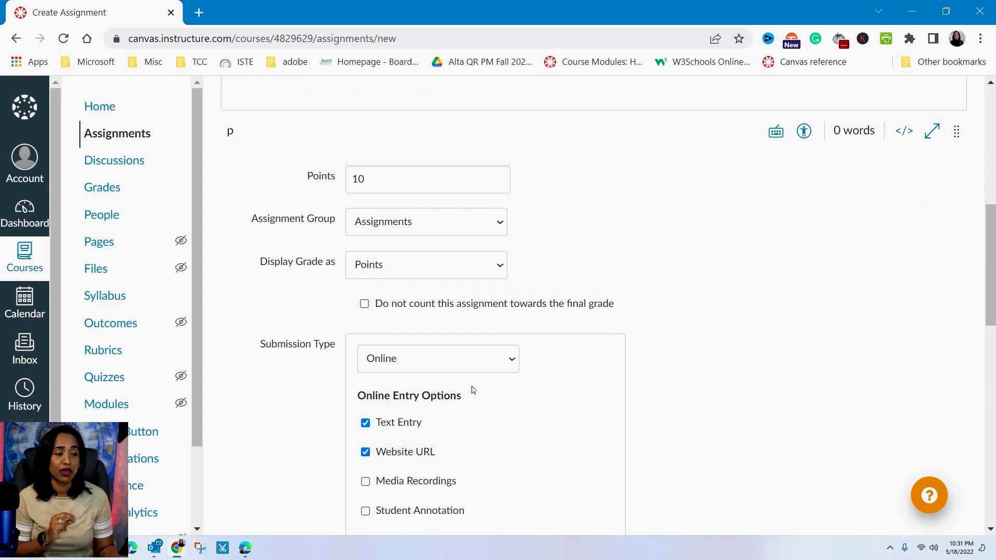
{"action": "left_click", "coordinate": [512, 363]}
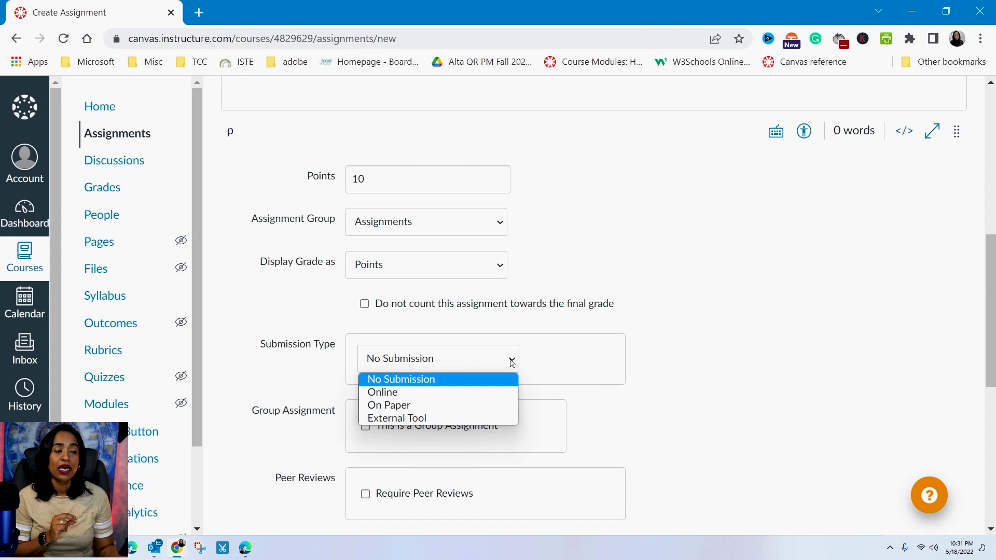
{"action": "left_click", "coordinate": [440, 392]}
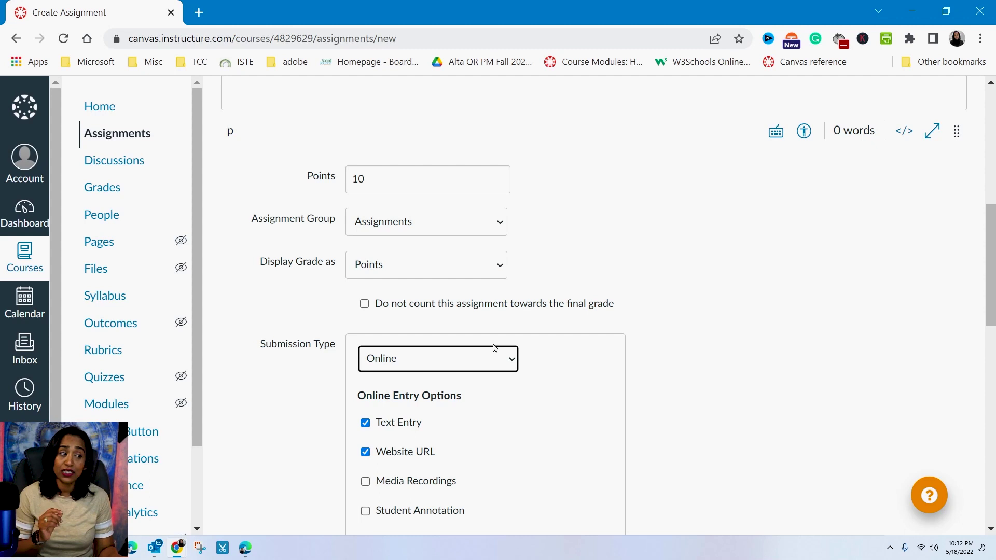
Keep the submission type as Online and allow Media Recordings entries.
{"action": "left_click", "coordinate": [508, 366]}
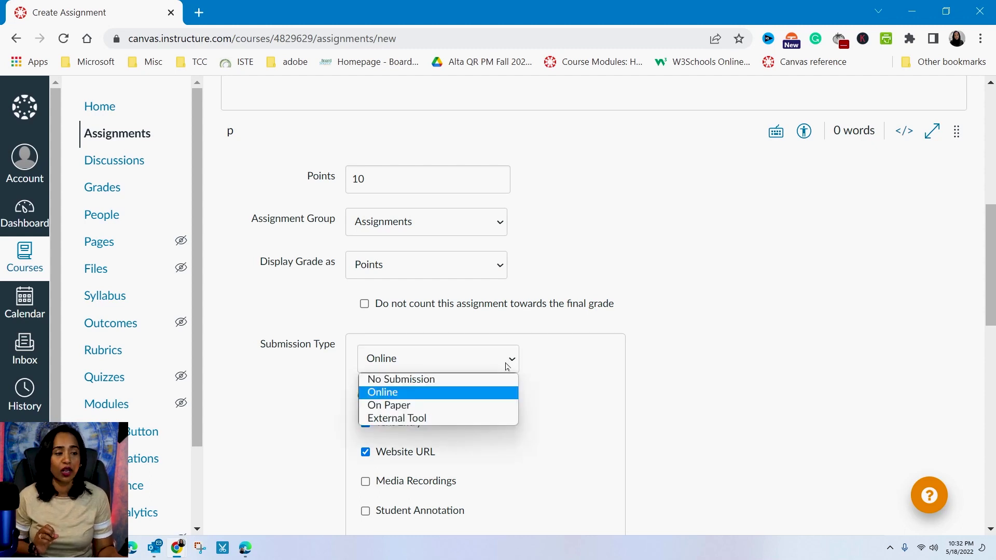
{"action": "left_click", "coordinate": [467, 396]}
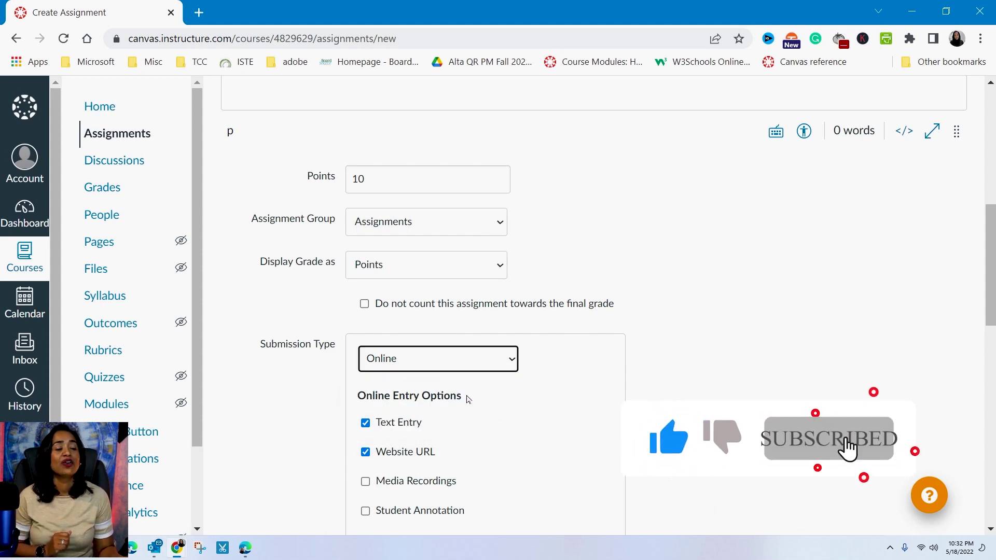
{"action": "scroll", "coordinate": [472, 399], "scroll_direction": "down", "scroll_amount": 1}
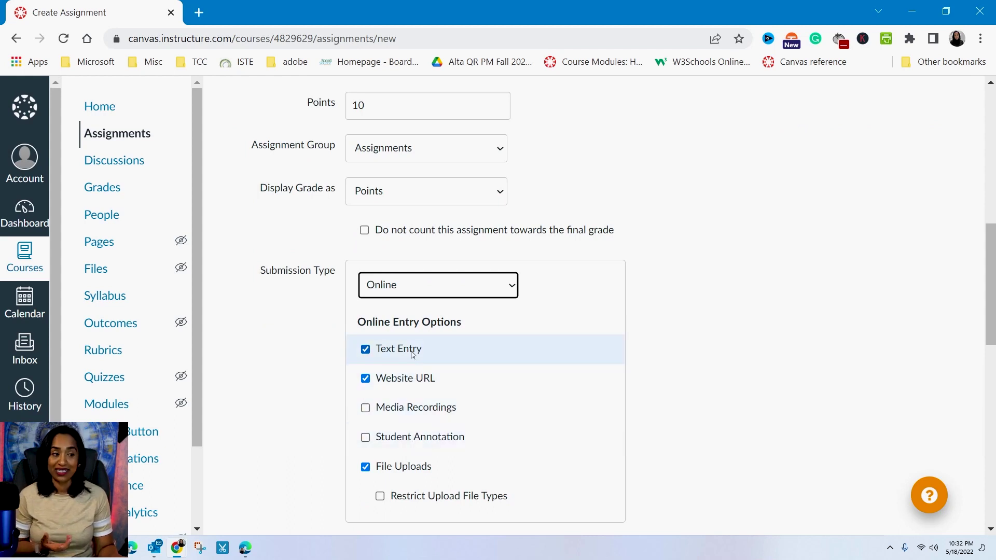
{"action": "left_click", "coordinate": [411, 408]}
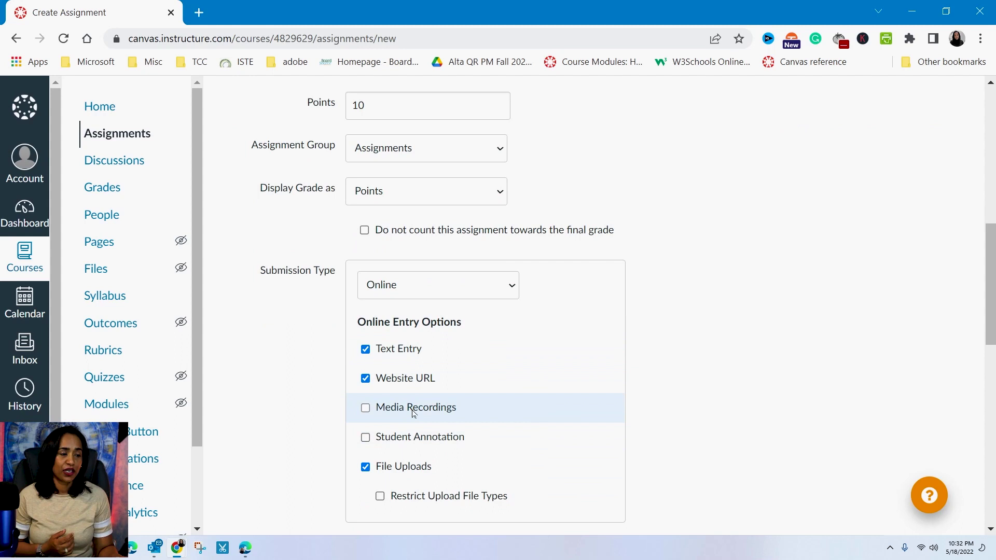
Leave Student Annotation unchecked and scroll down to the Assign section.
{"action": "scroll", "coordinate": [509, 428], "scroll_direction": "down", "scroll_amount": 1}
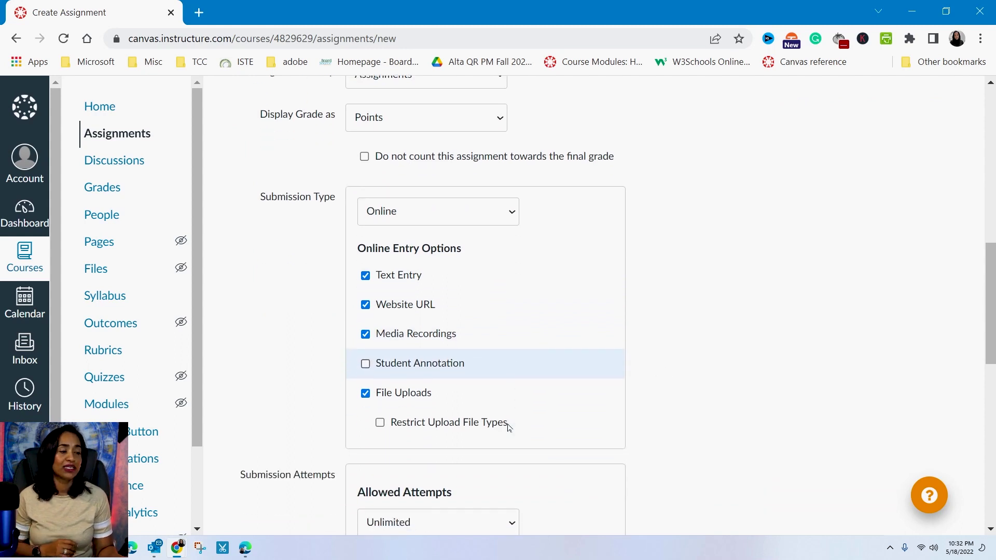
{"action": "left_click", "coordinate": [434, 372]}
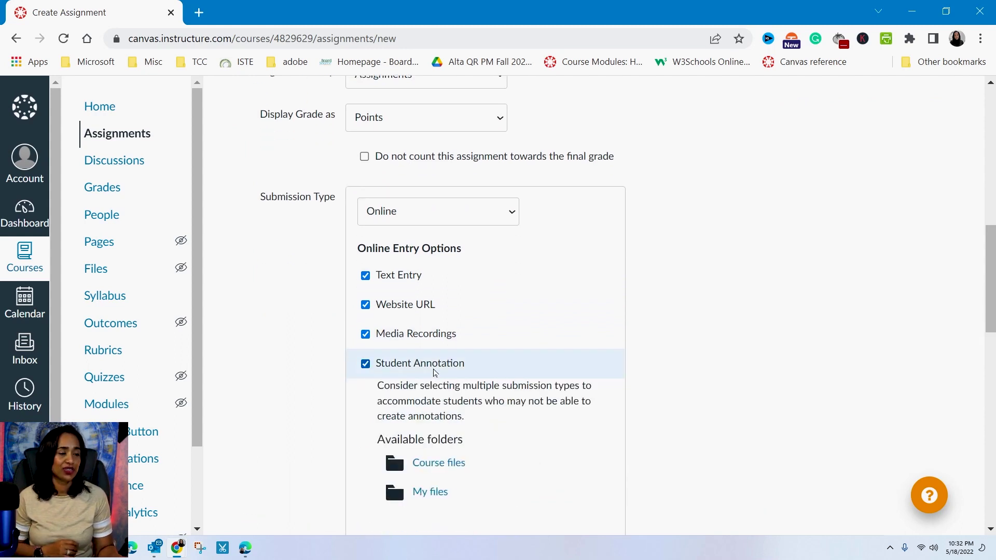
{"action": "left_click", "coordinate": [435, 372]}
{"action": "scroll", "coordinate": [511, 378], "scroll_direction": "down", "scroll_amount": 1}
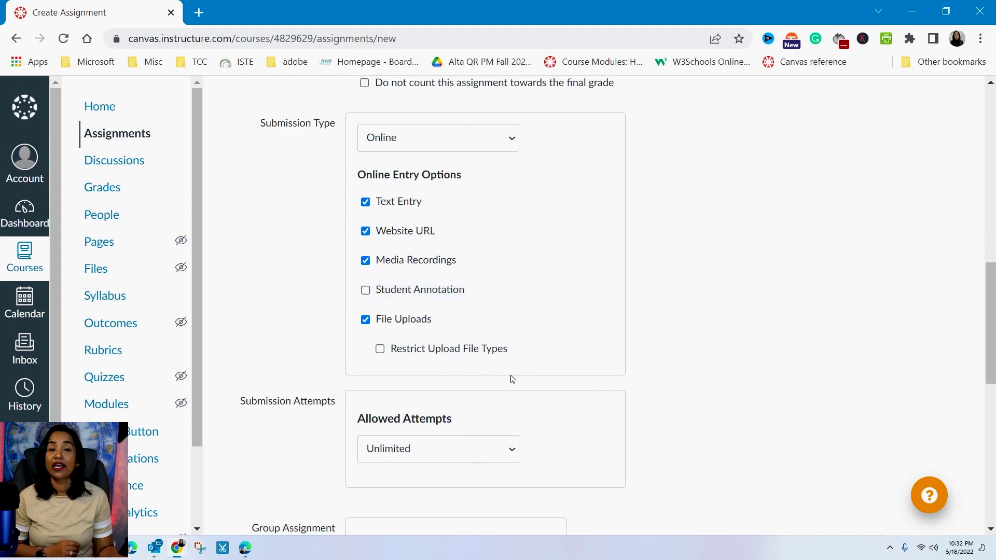
{"action": "scroll", "coordinate": [534, 356], "scroll_direction": "down", "scroll_amount": 4}
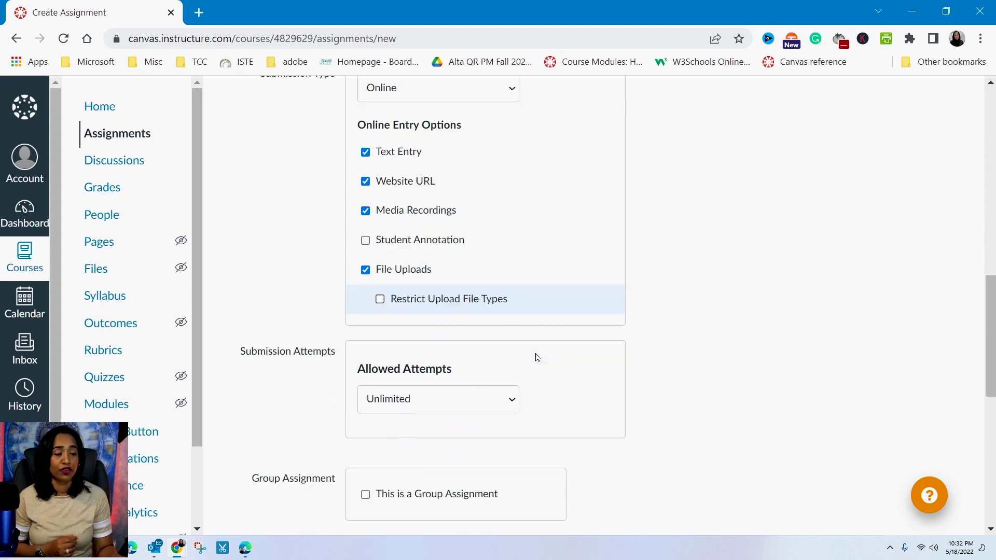
{"action": "scroll", "coordinate": [536, 357], "scroll_direction": "down", "scroll_amount": 2}
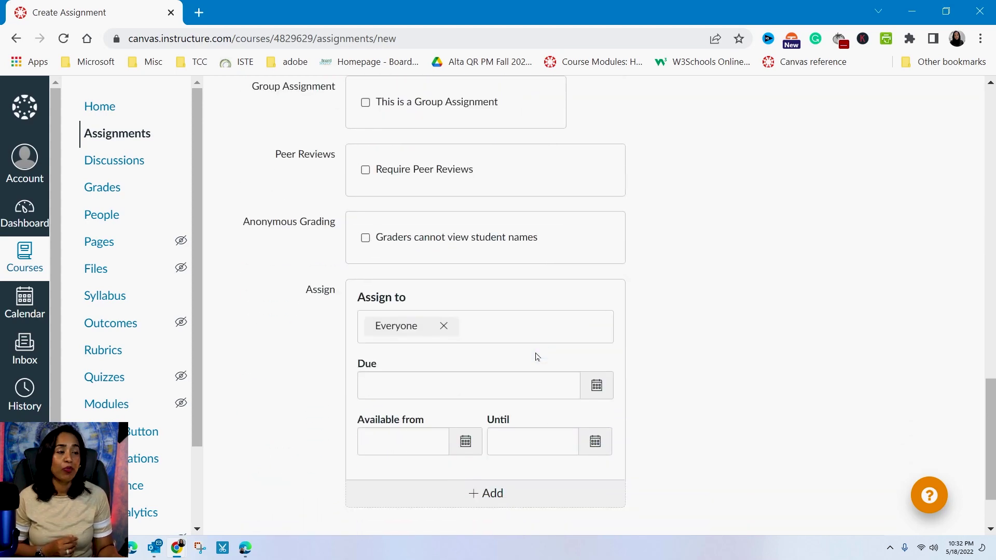
{"action": "scroll", "coordinate": [537, 357], "scroll_direction": "down", "scroll_amount": 1}
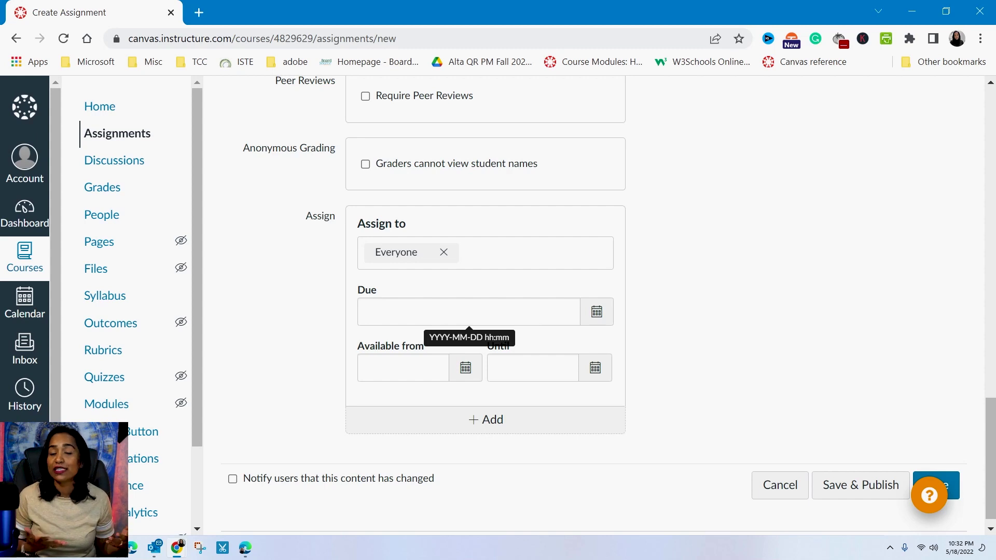
Set the due date to May 19, 2022, then Save & Publish the assignment.
{"action": "left_click", "coordinate": [597, 311]}
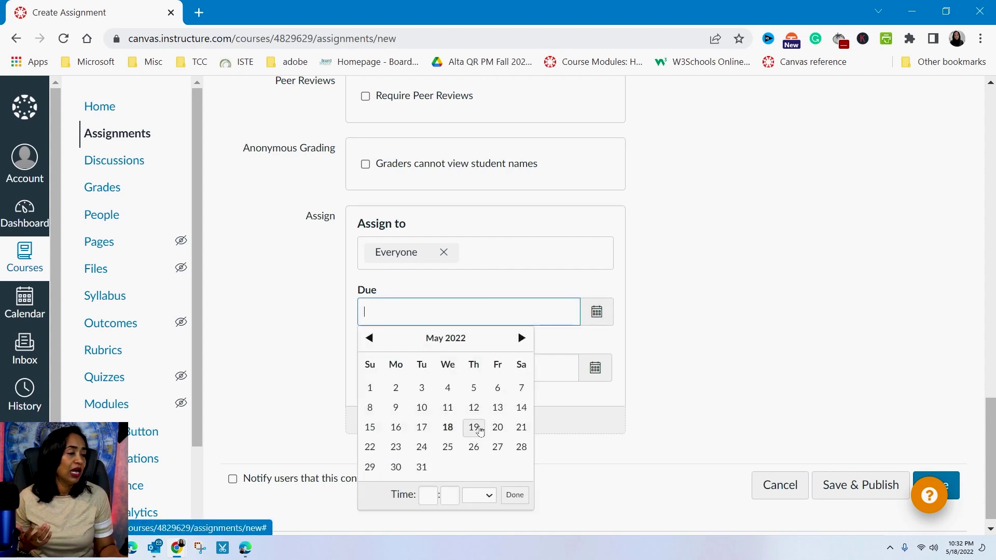
{"action": "left_click", "coordinate": [478, 429]}
{"action": "left_click", "coordinate": [683, 362]}
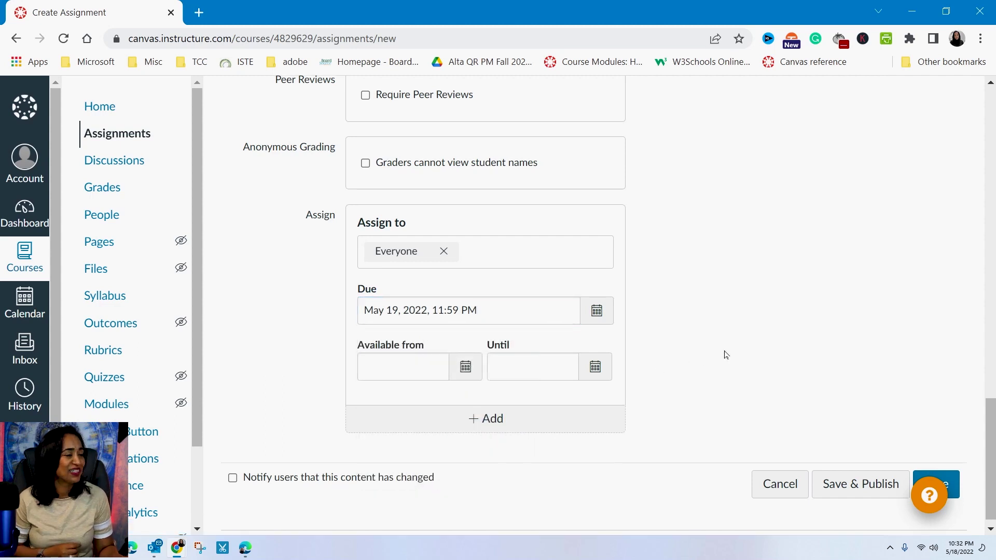
{"action": "scroll", "coordinate": [724, 352], "scroll_direction": "down", "scroll_amount": 1}
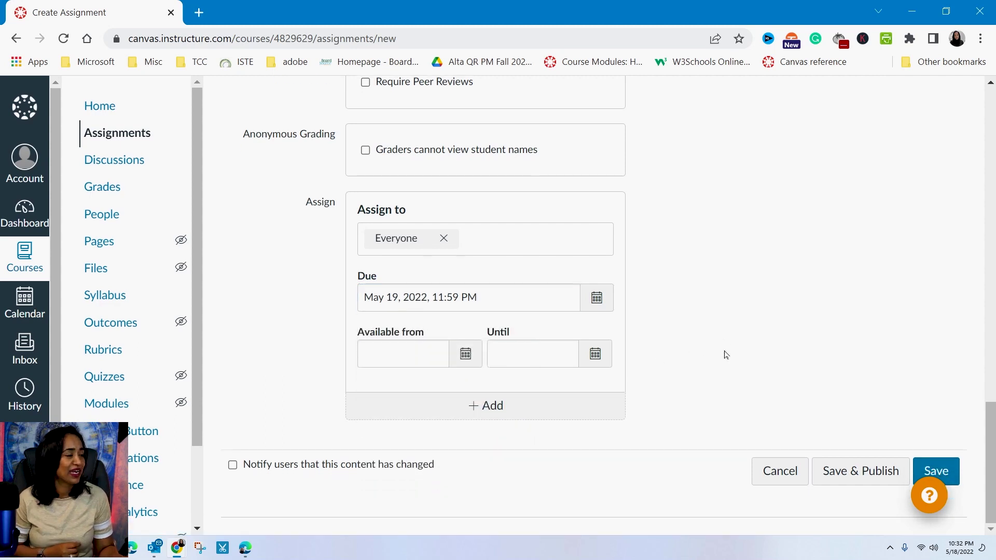
{"action": "left_click", "coordinate": [840, 475]}
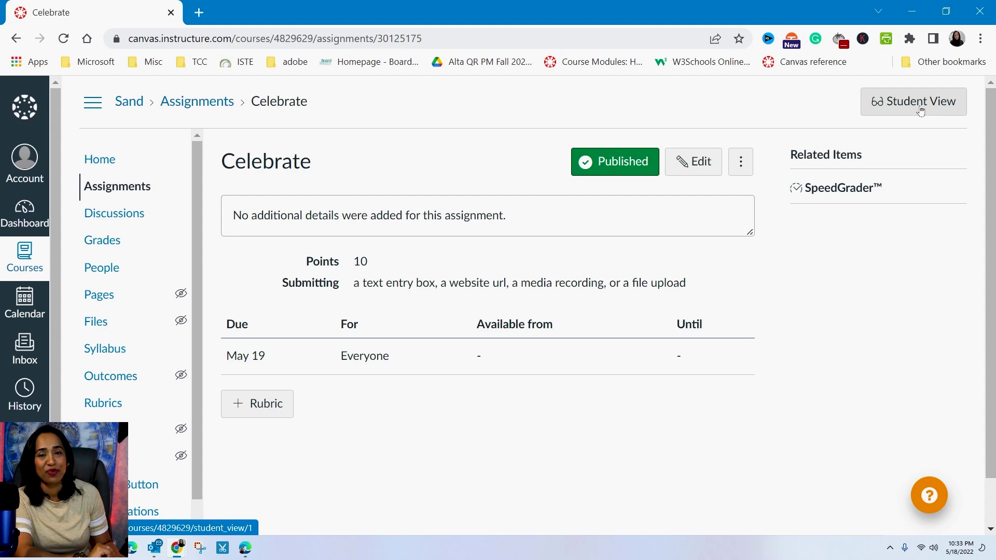
In Student View, start a file-upload submission for the Celebrate assignment.
{"action": "left_click", "coordinate": [921, 110]}
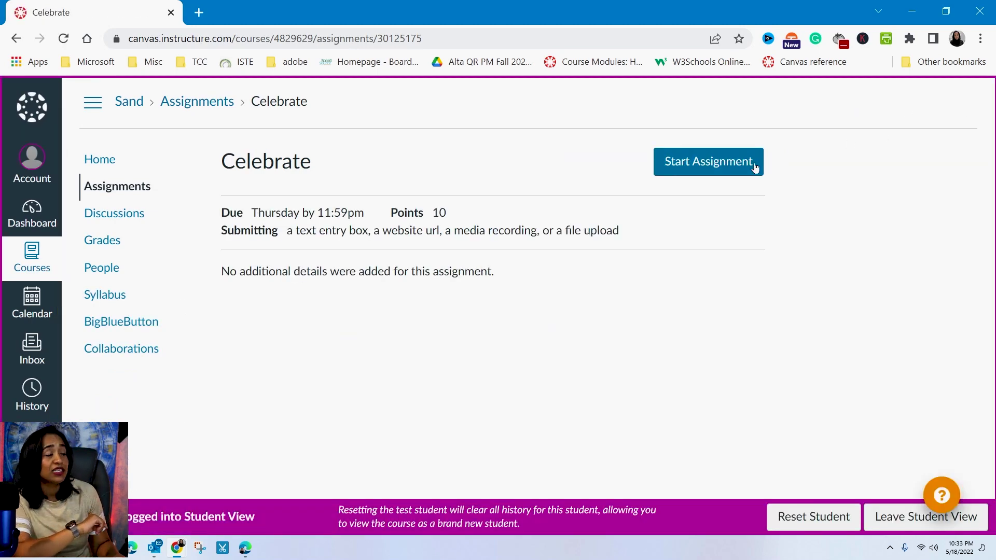
{"action": "left_click", "coordinate": [754, 166]}
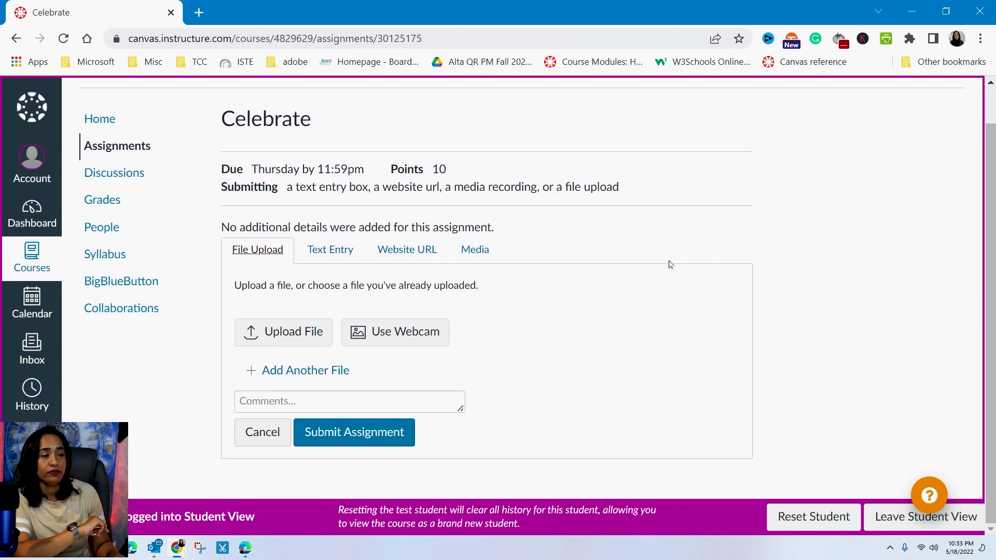
{"action": "scroll", "coordinate": [291, 340], "scroll_direction": "down", "scroll_amount": 1}
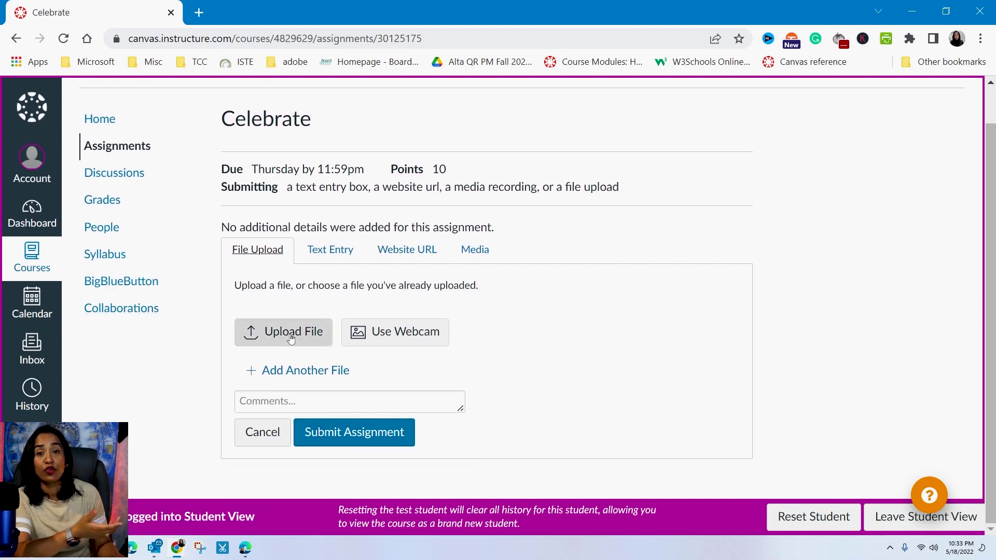
{"action": "left_click", "coordinate": [291, 339]}
{"action": "left_click", "coordinate": [290, 334]}
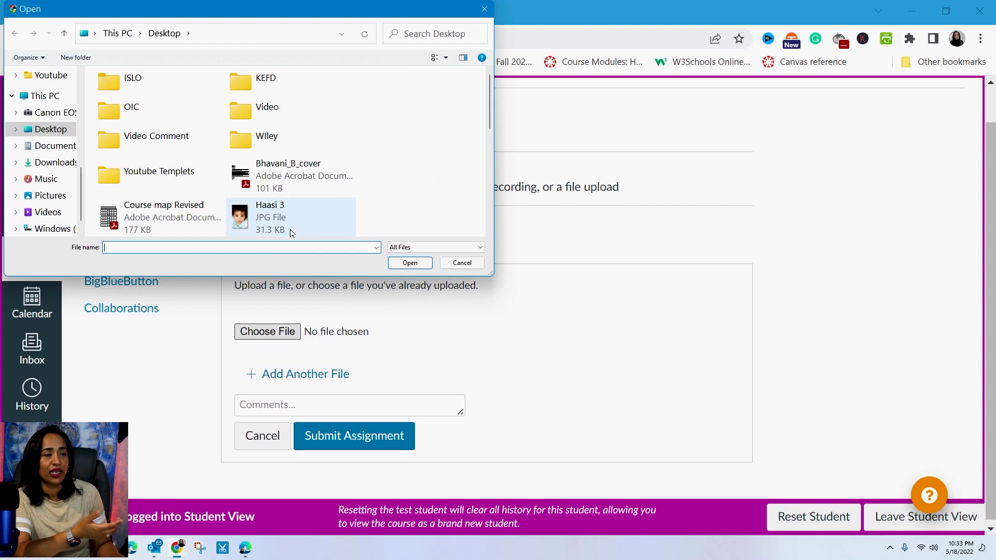
Attach the JPG image Haasi 3.jpg and submit the assignment.
{"action": "scroll", "coordinate": [309, 184], "scroll_direction": "down", "scroll_amount": 5}
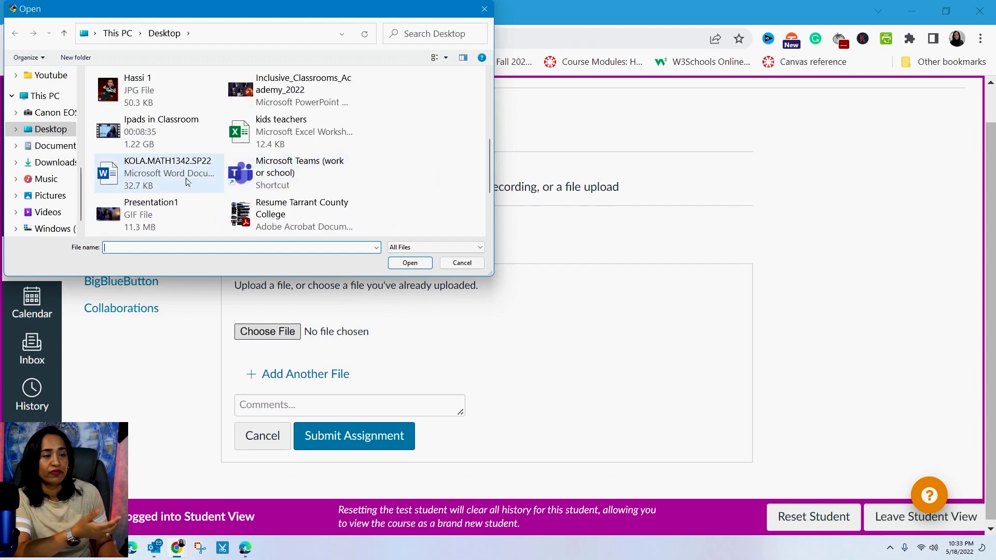
{"action": "scroll", "coordinate": [347, 159], "scroll_direction": "up", "scroll_amount": 5}
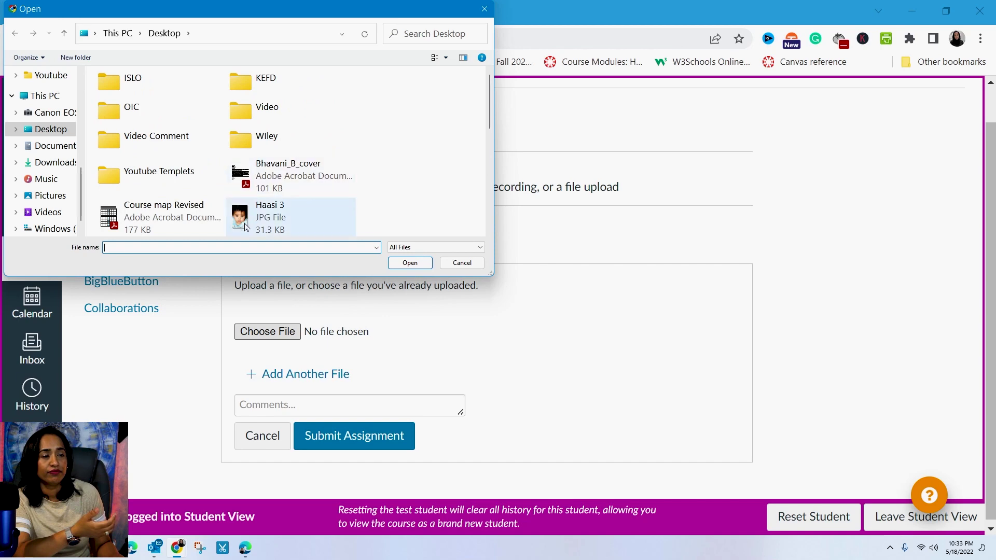
{"action": "left_click", "coordinate": [261, 217]}
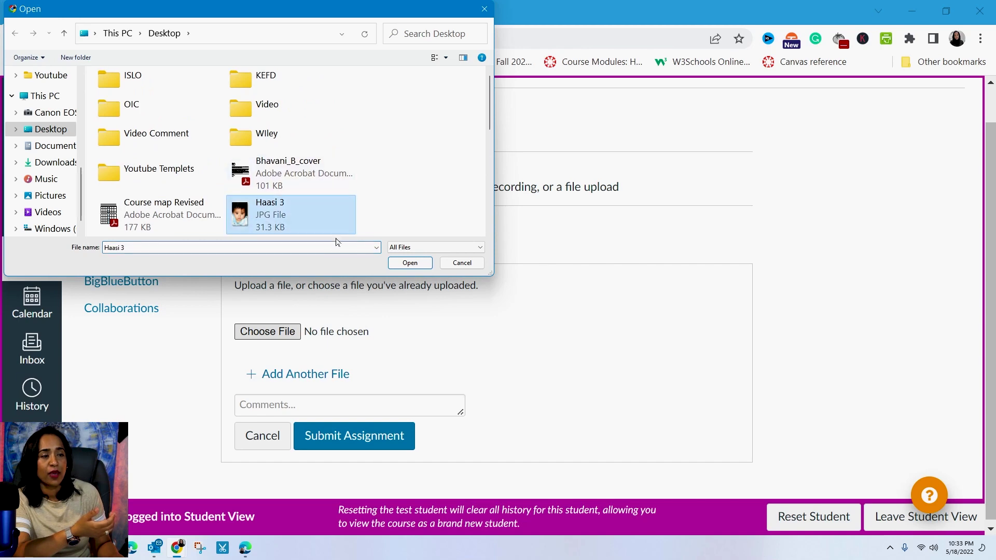
{"action": "left_click", "coordinate": [410, 262]}
{"action": "left_click", "coordinate": [362, 438]}
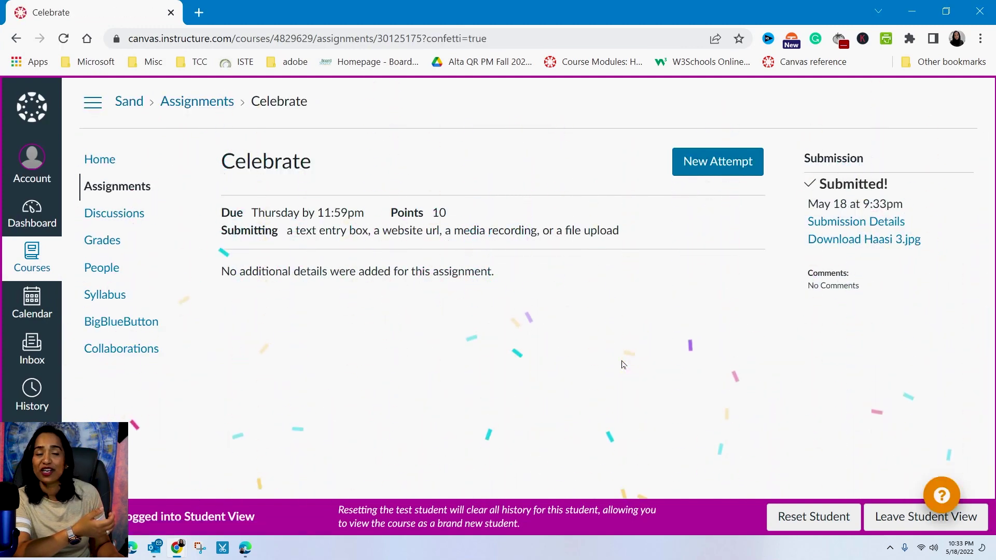
Start a new attempt and submit 'Celebrate' as a Text Entry.
{"action": "left_click", "coordinate": [697, 162]}
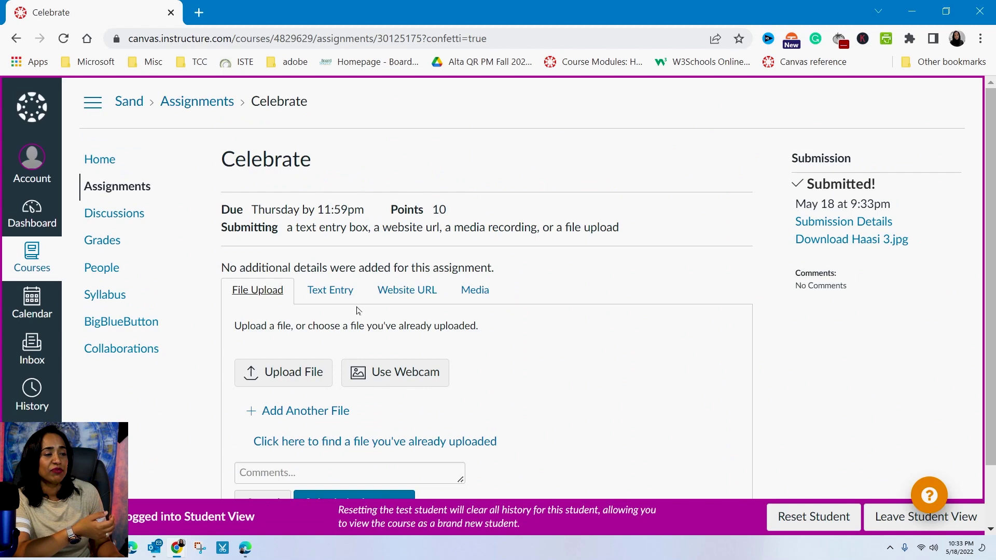
{"action": "left_click", "coordinate": [330, 290]}
{"action": "scroll", "coordinate": [400, 355], "scroll_direction": "down", "scroll_amount": 3}
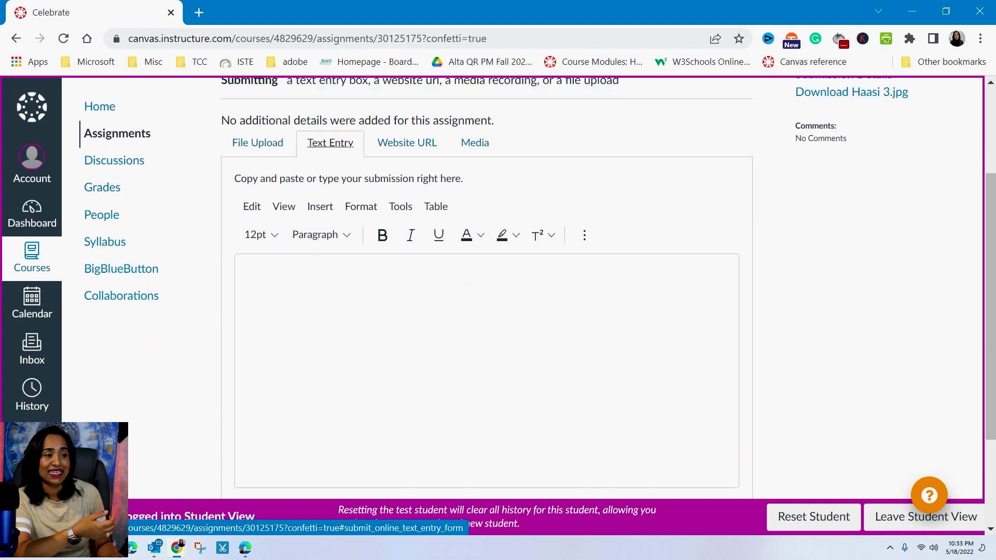
{"action": "left_click", "coordinate": [241, 273]}
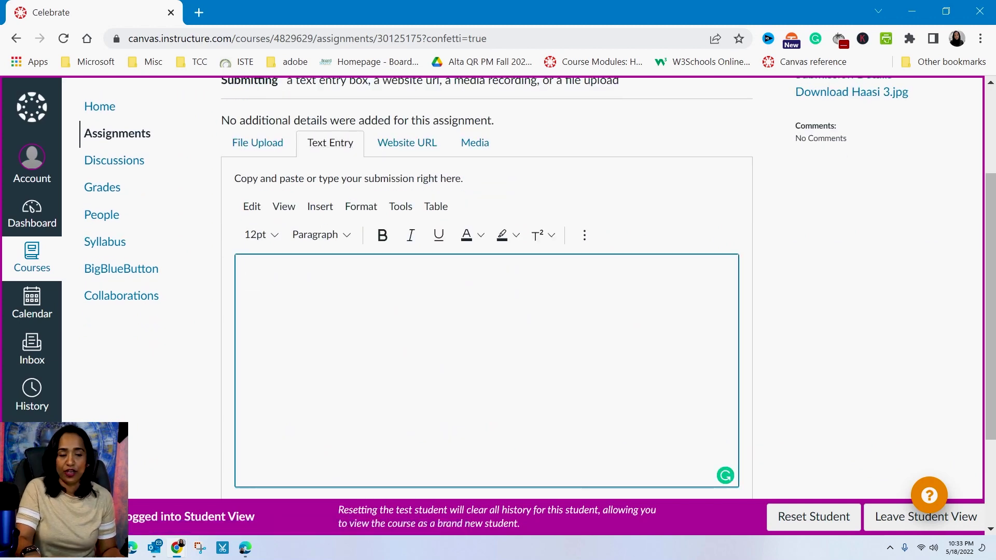
{"action": "type", "text": "Celebrate"}
{"action": "scroll", "coordinate": [391, 429], "scroll_direction": "down", "scroll_amount": 3}
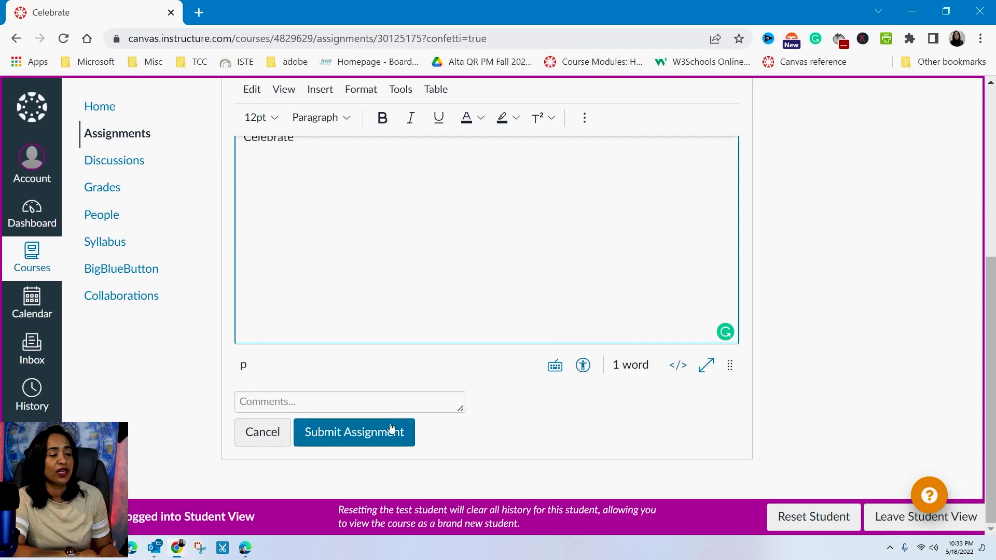
{"action": "left_click", "coordinate": [391, 431]}
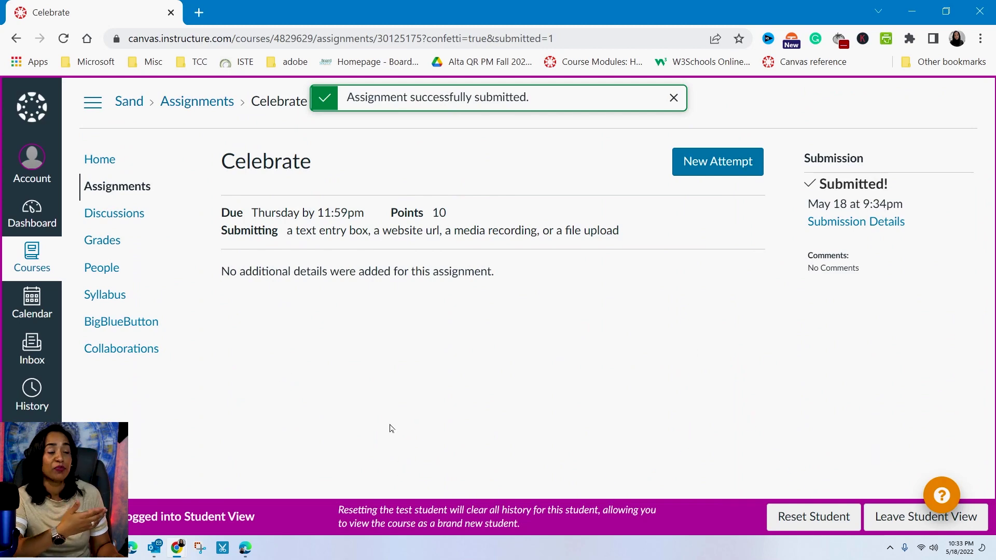
Submit a new Website URL attempt using the suggested course link.
{"action": "left_click", "coordinate": [707, 162]}
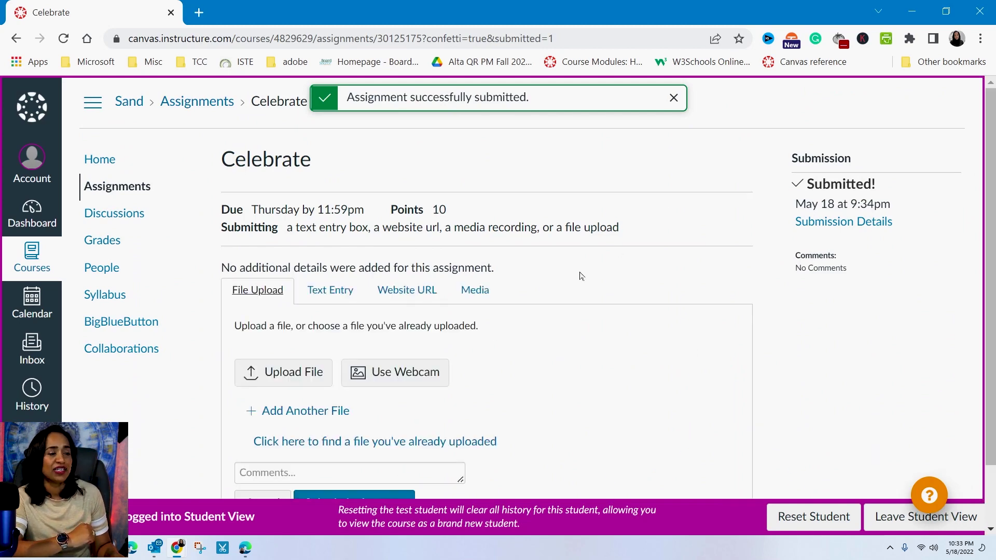
{"action": "left_click", "coordinate": [433, 294]}
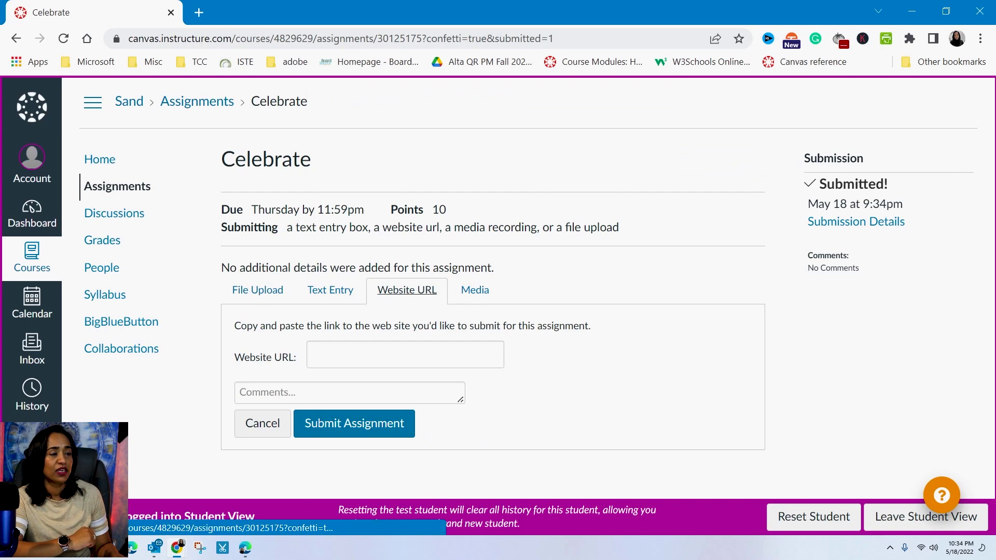
{"action": "left_click", "coordinate": [399, 354]}
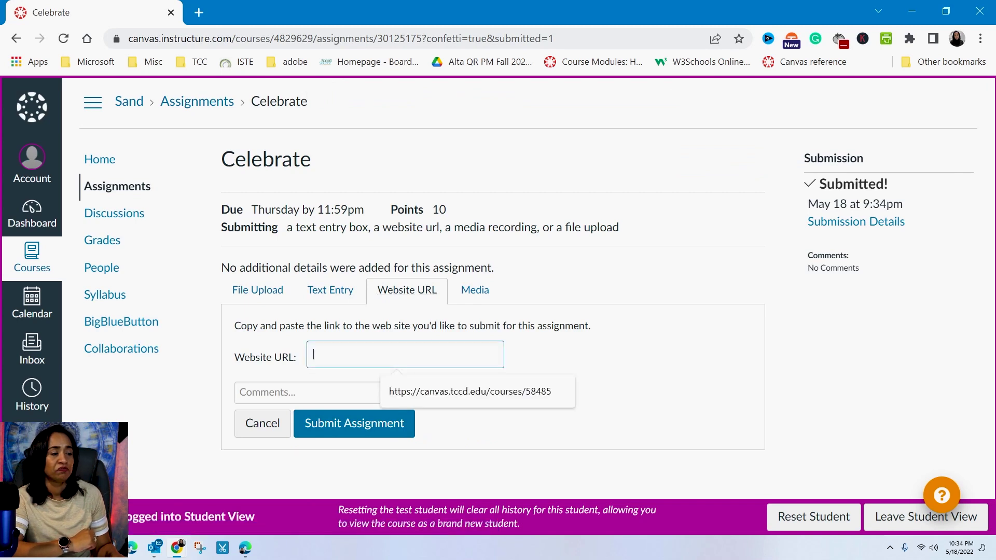
{"action": "key", "text": "Down"}
{"action": "key", "text": "Return"}
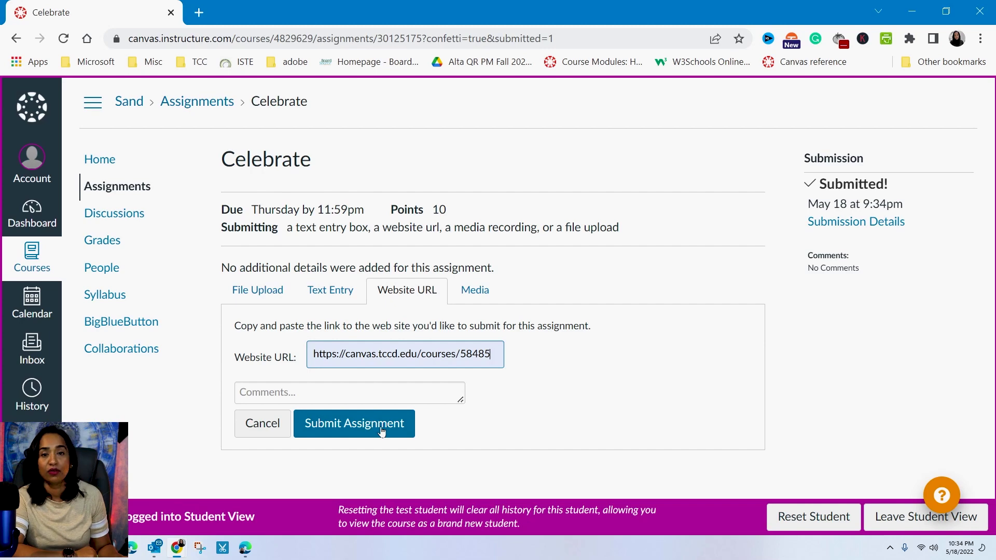
{"action": "left_click", "coordinate": [382, 431]}
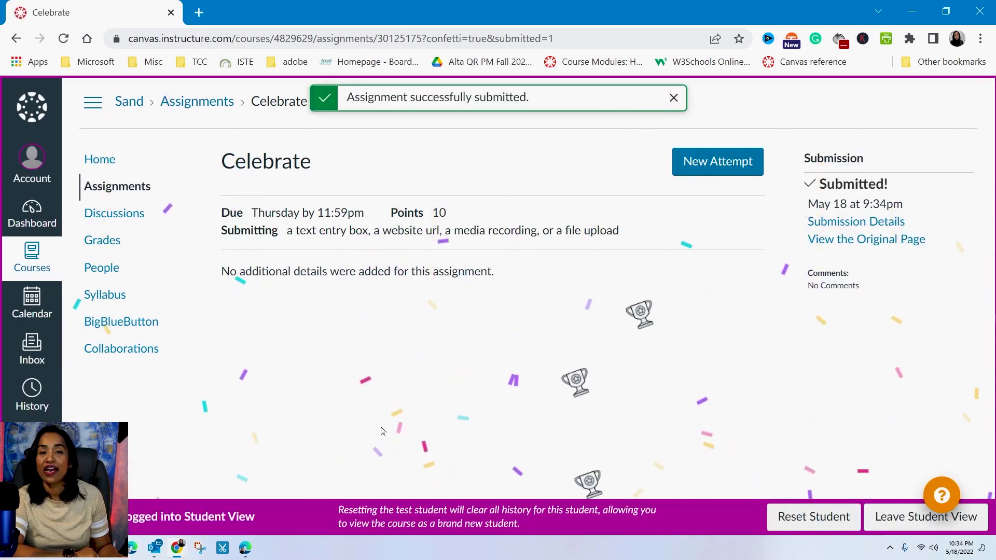
Submit another new attempt as a Text Entry reading 'Celebrate'.
{"action": "left_click", "coordinate": [695, 161]}
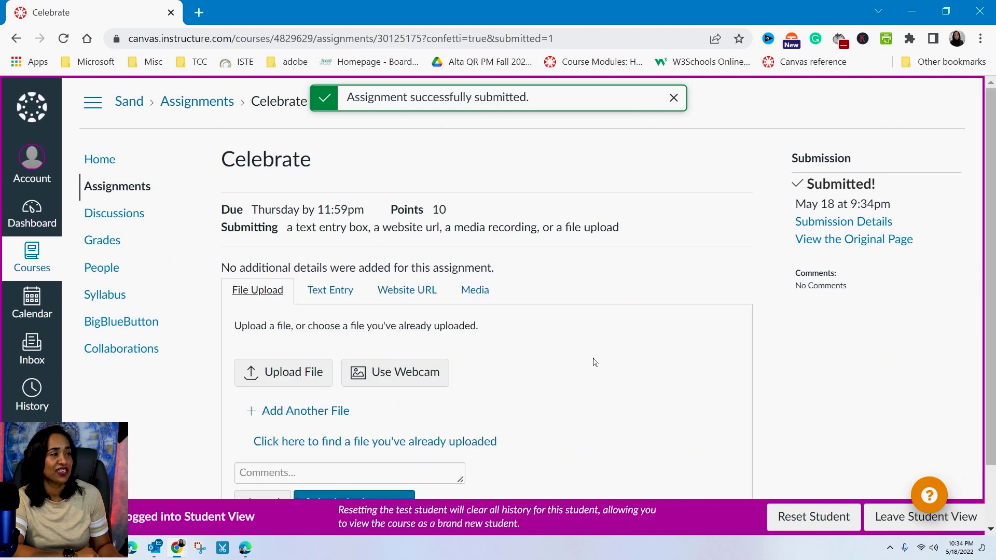
{"action": "left_click", "coordinate": [475, 290]}
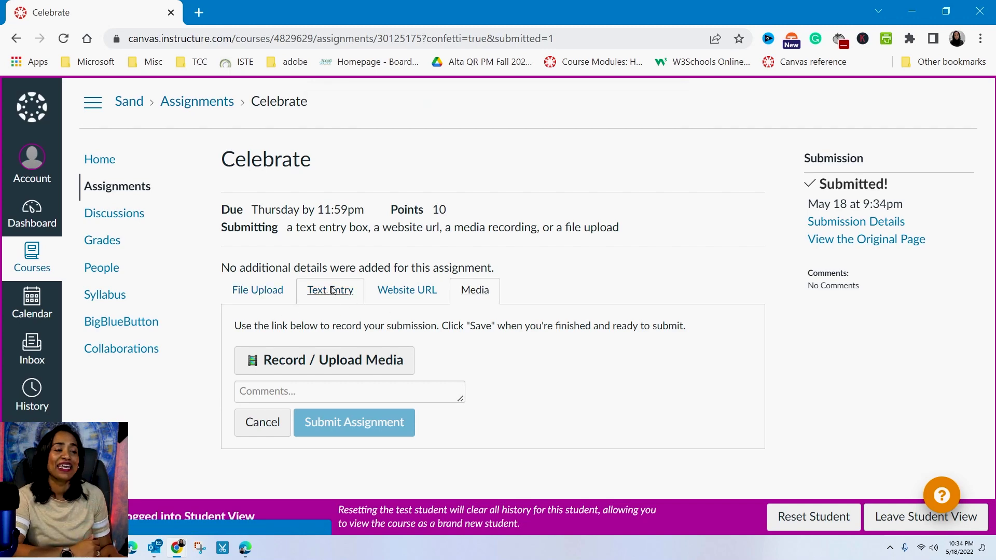
{"action": "left_click", "coordinate": [331, 290]}
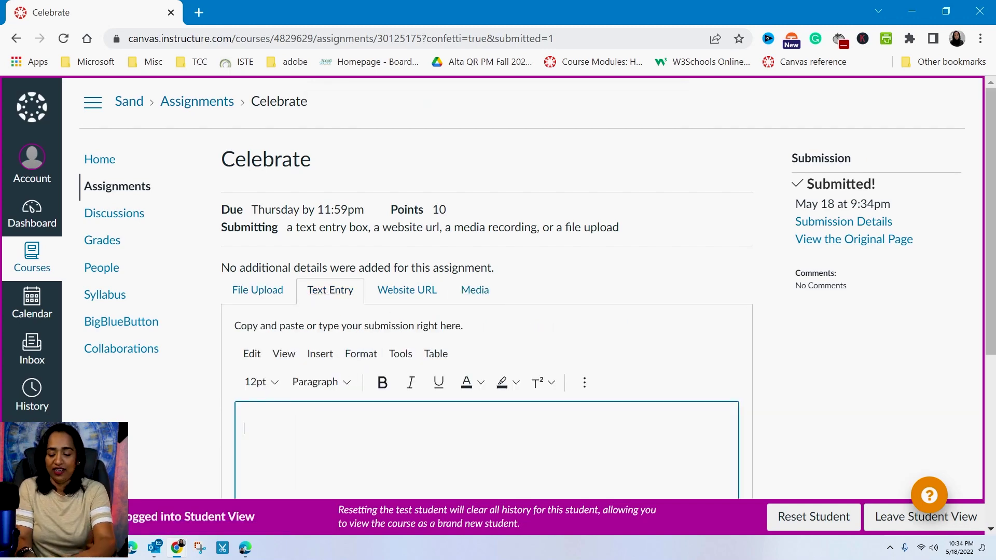
{"action": "type", "text": "Celebrate"}
{"action": "scroll", "coordinate": [488, 363], "scroll_direction": "down", "scroll_amount": 5}
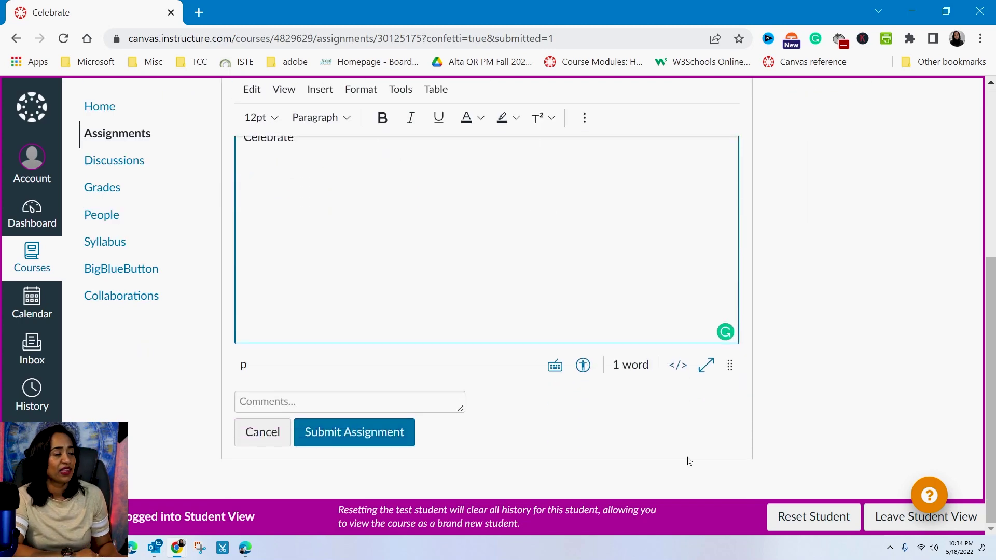
{"action": "left_click", "coordinate": [385, 442]}
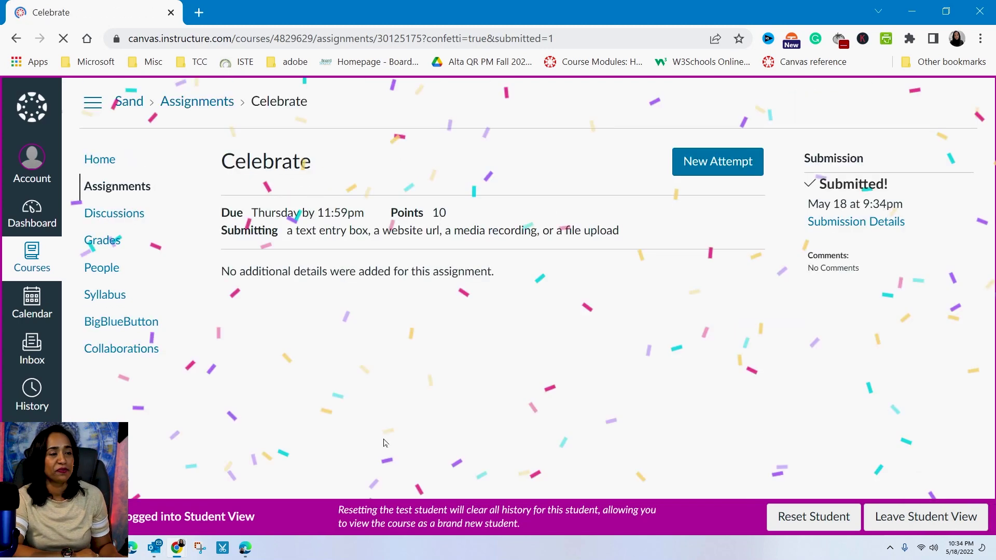